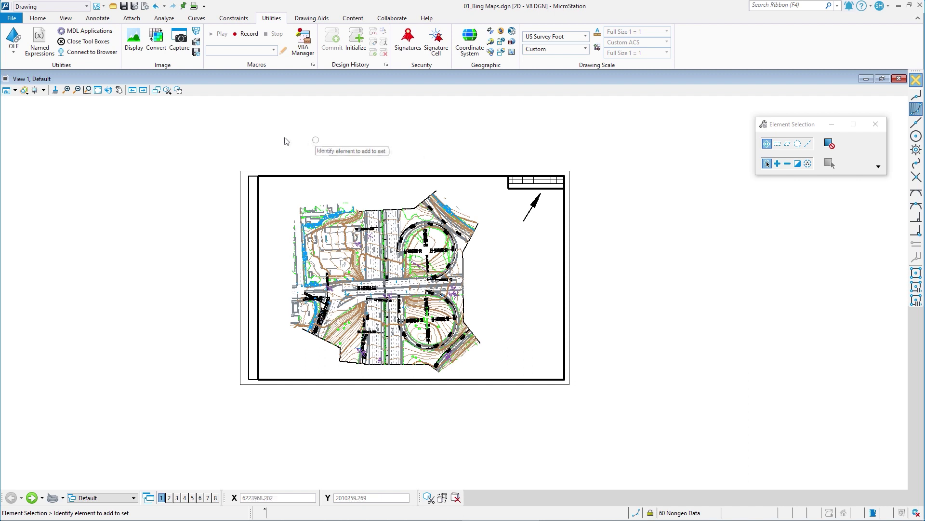
Keep the Drawing workflow and open the Geographic Coordinate System library, where no coordinate system is set yet.
click(43, 12)
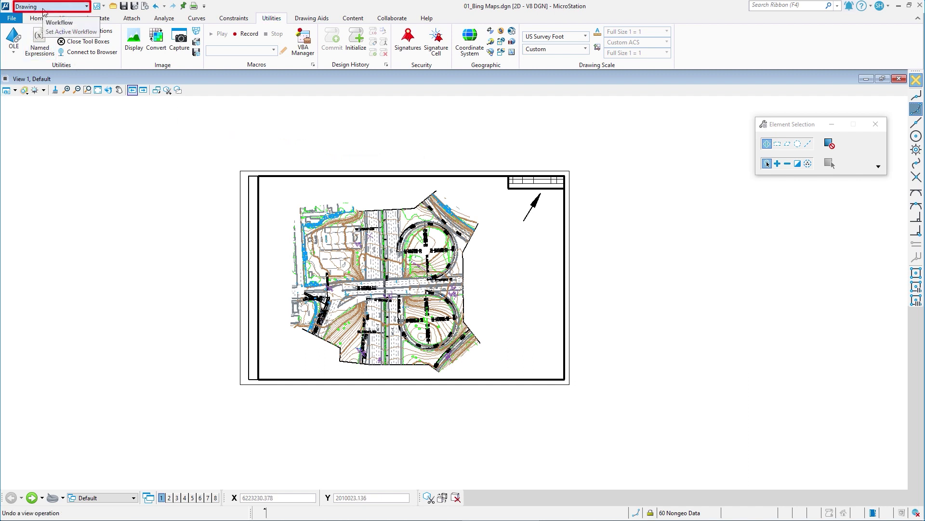
click(34, 20)
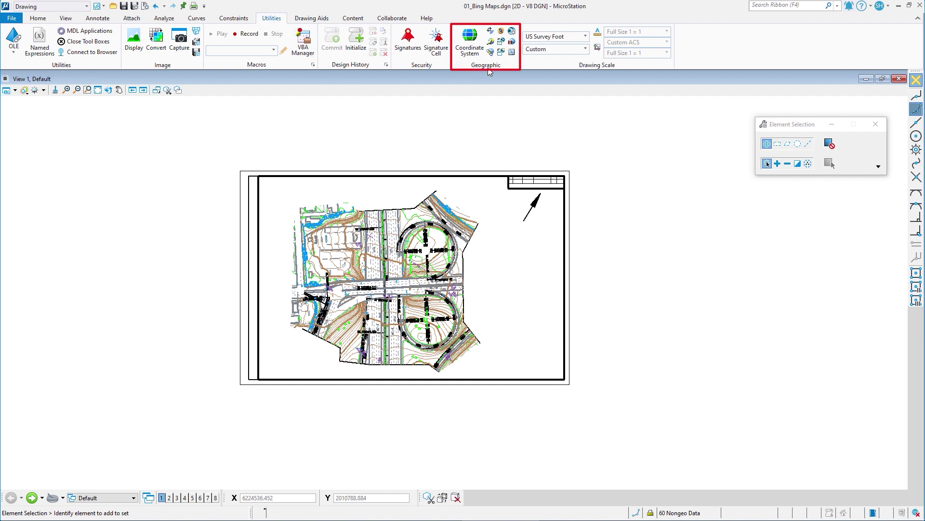
click(465, 42)
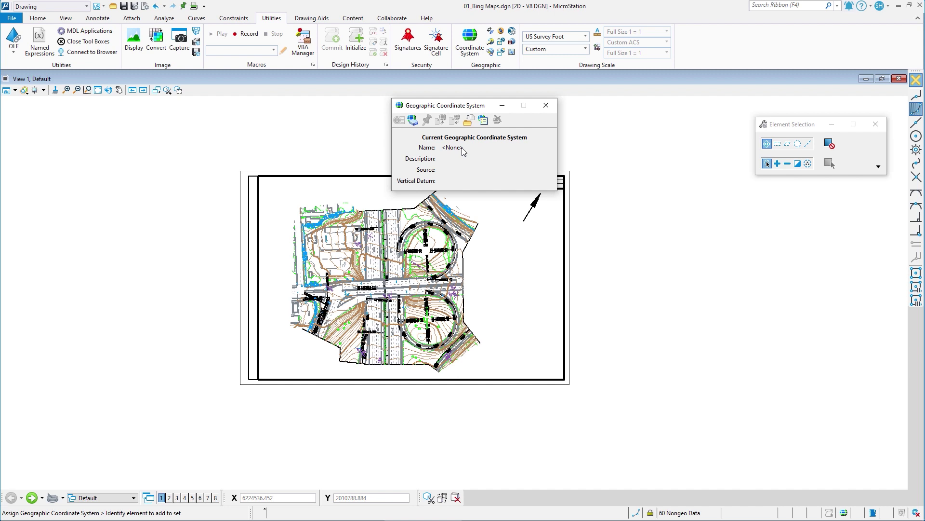
click(414, 120)
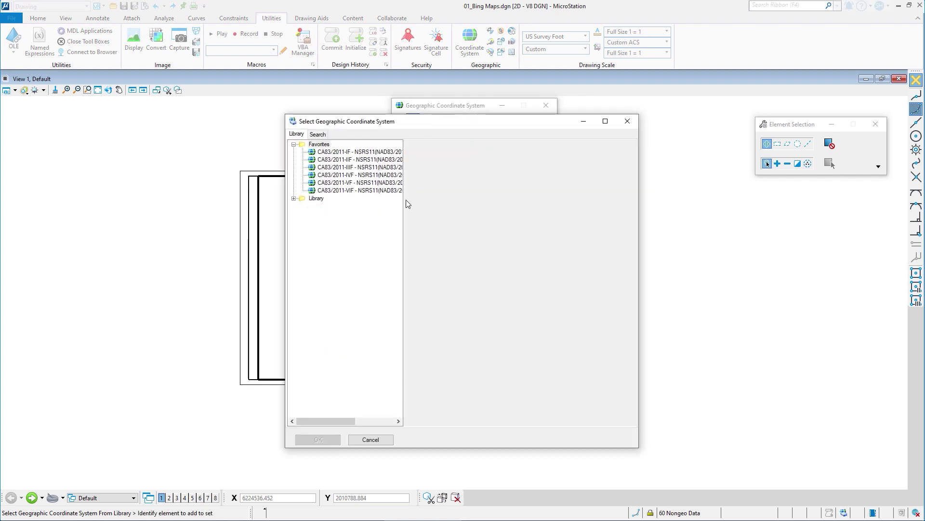
Widen the coordinate system list and expand Library > Projected > North America.
drag(404, 201, 523, 200)
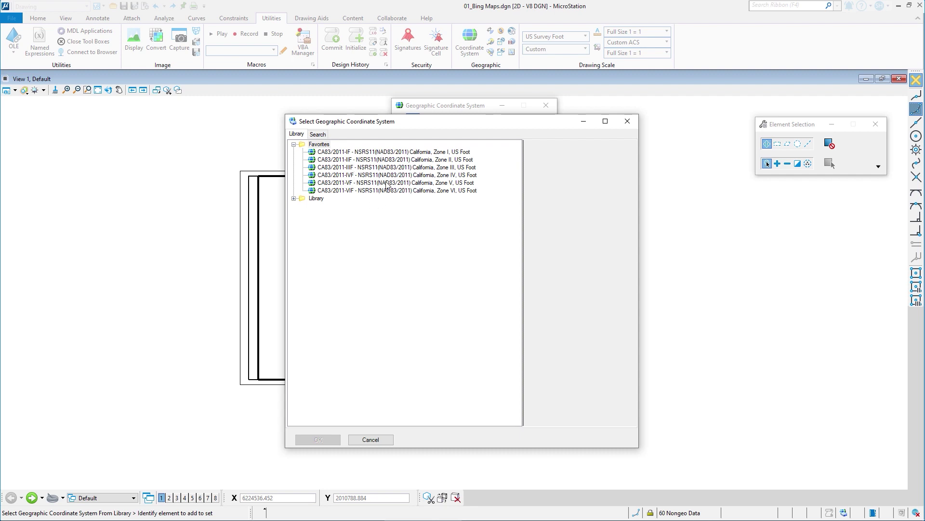
click(293, 198)
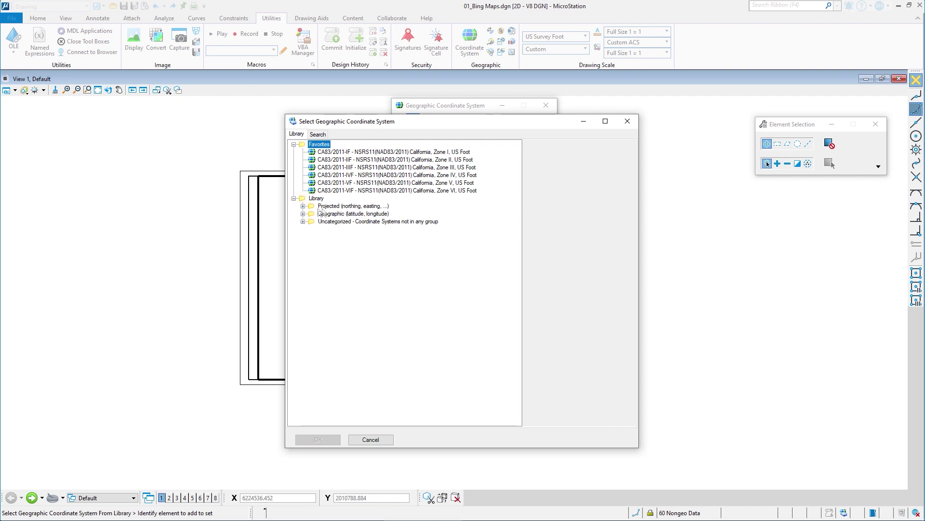
click(303, 206)
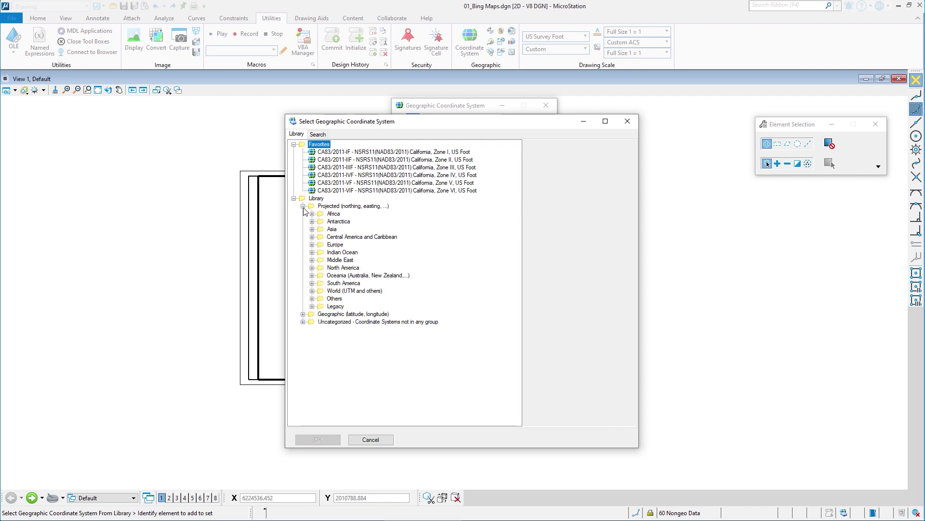
click(312, 267)
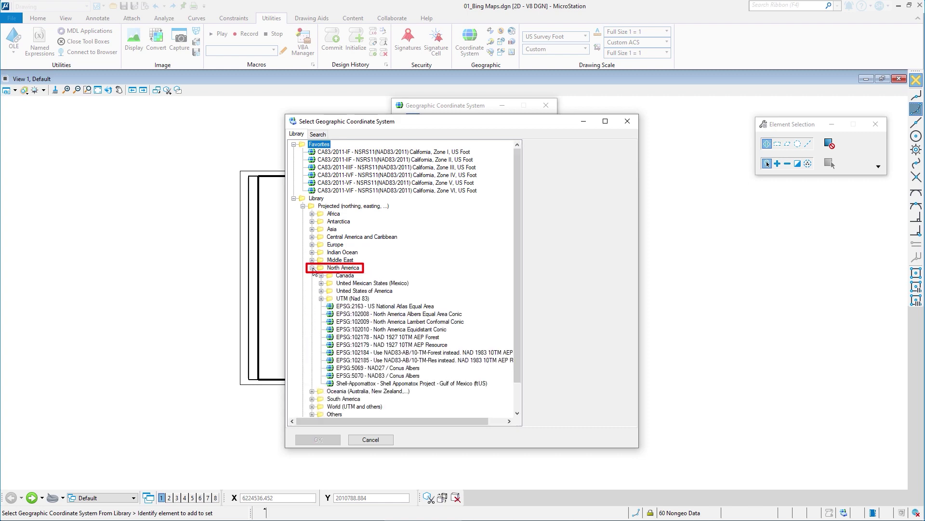
right_click(365, 307)
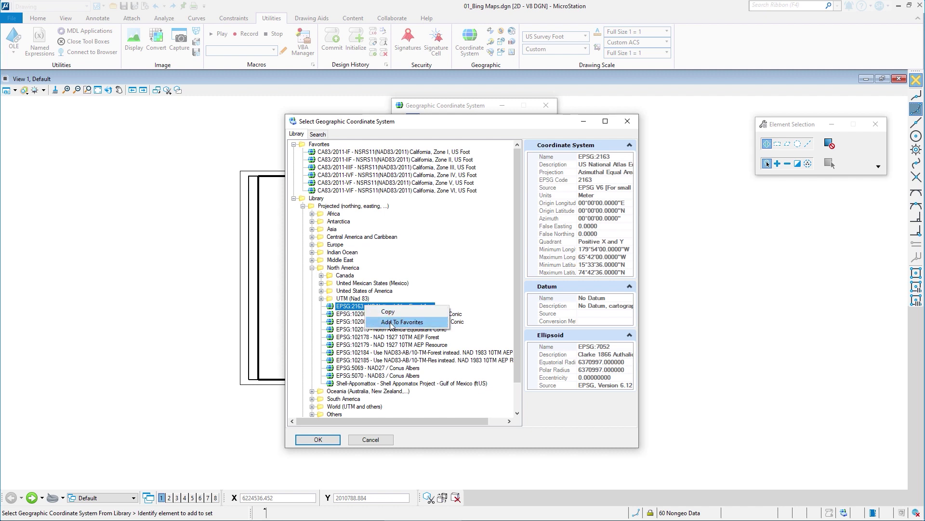
click(462, 249)
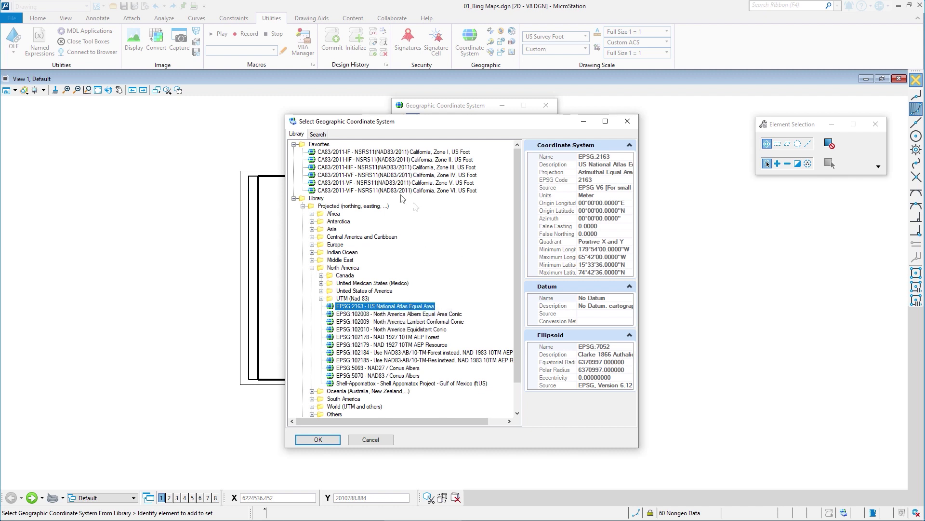
Select CA83/2011-VIF (California Zone VI, US feet) from Favorites and apply it.
right_click(387, 184)
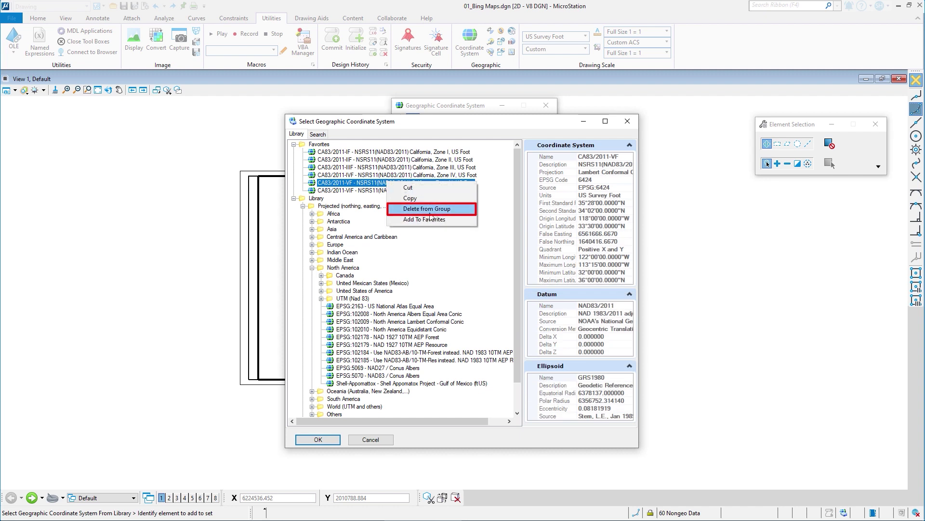
click(448, 259)
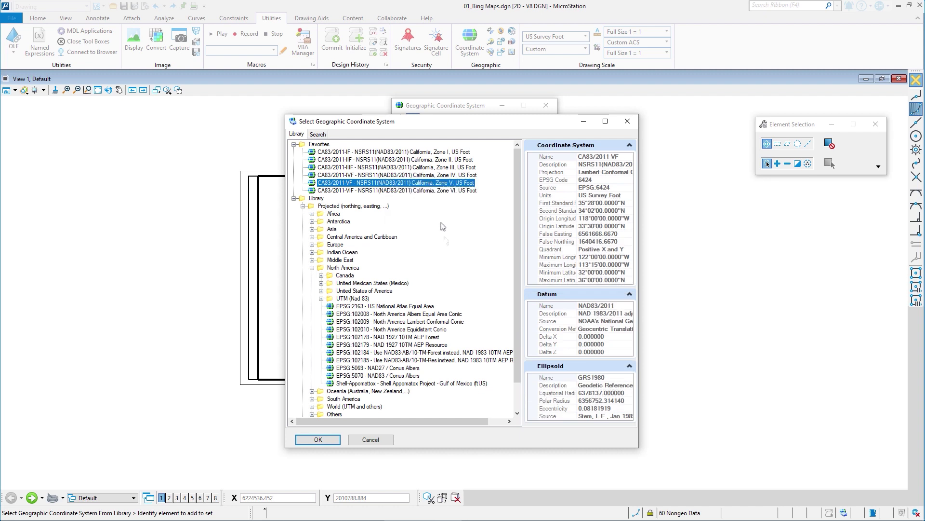
click(434, 191)
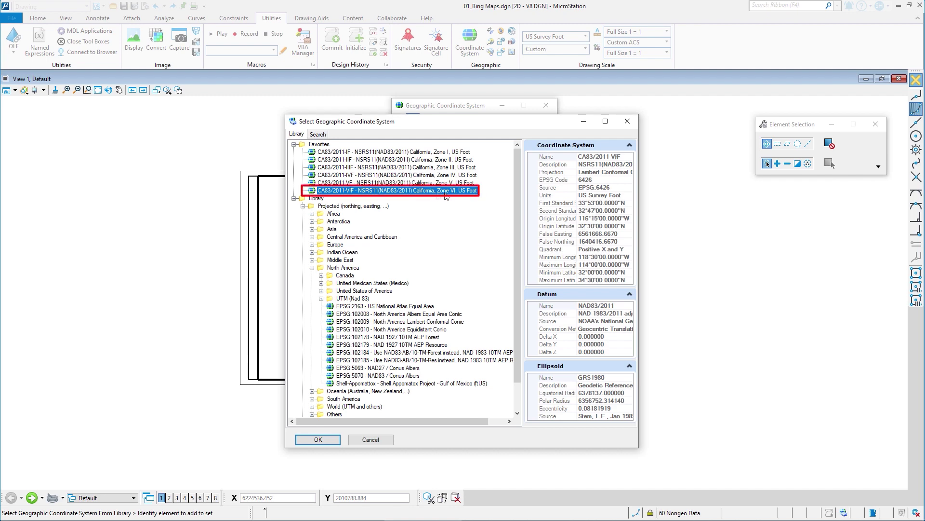
click(318, 439)
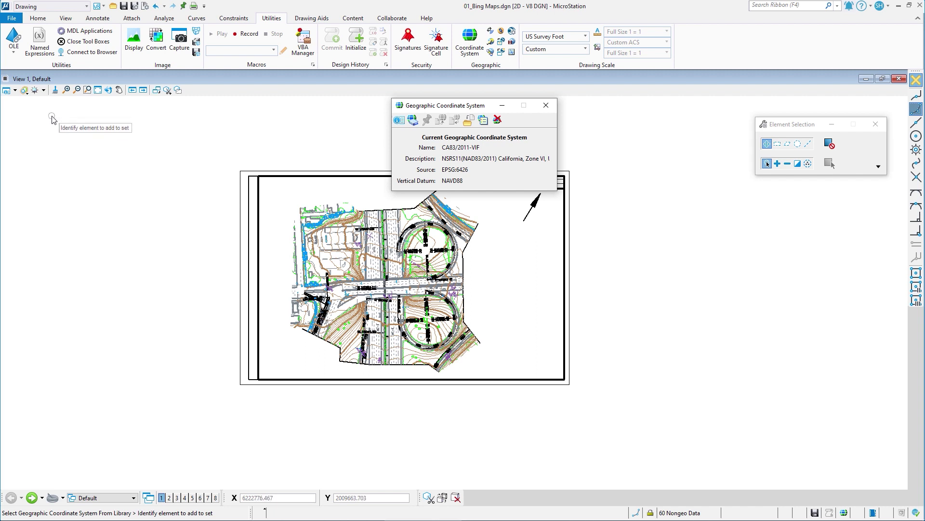
Open View Attributes for View 1 and expand the Background Map Type list, currently None.
click(6, 91)
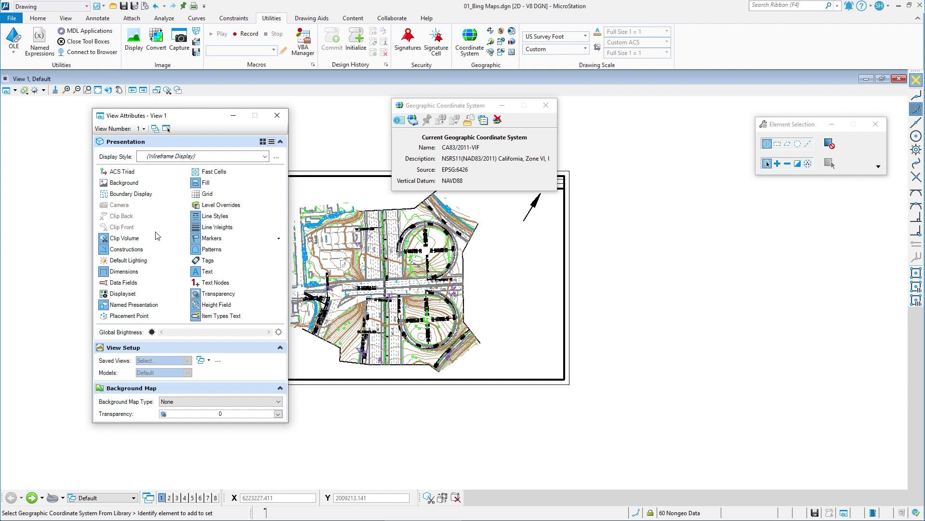
click(178, 401)
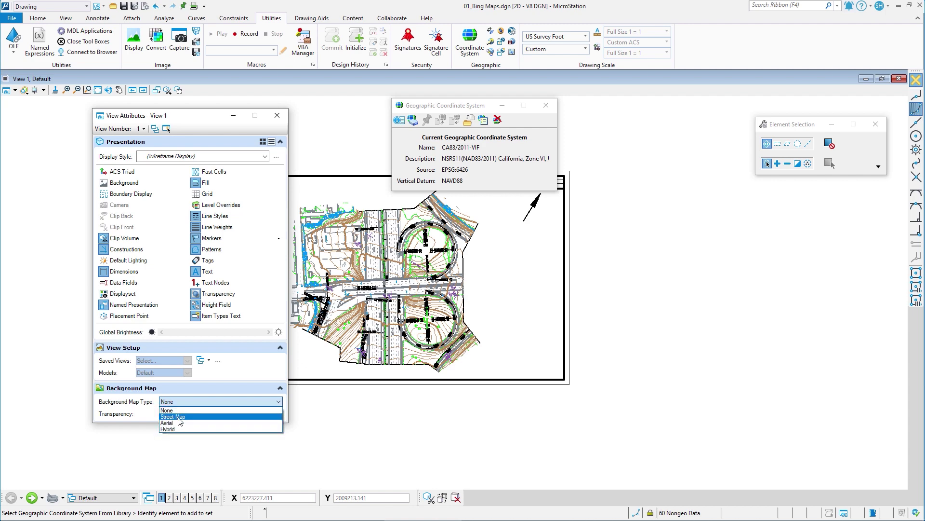
Show a Bing Street Map background and reframe the interchange.
click(179, 417)
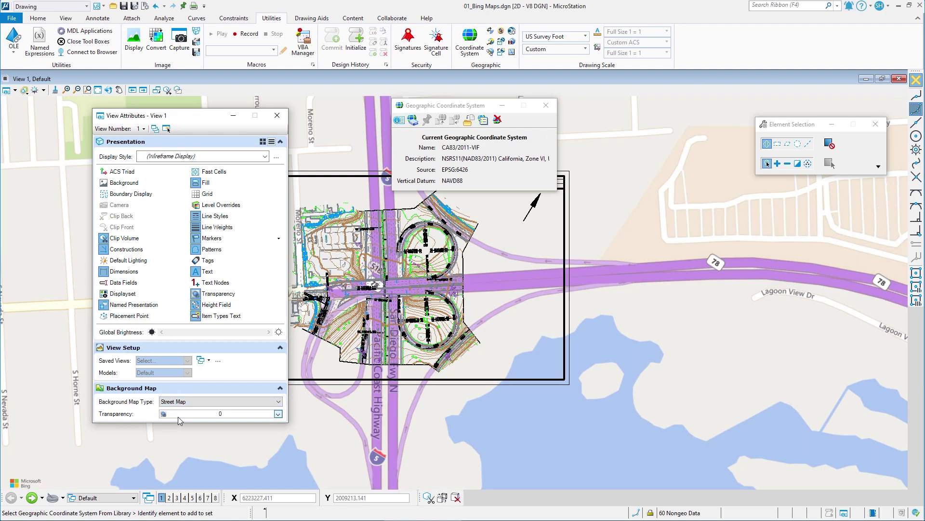
middle_drag(438, 383, 515, 383)
scroll(475, 313, down, 2)
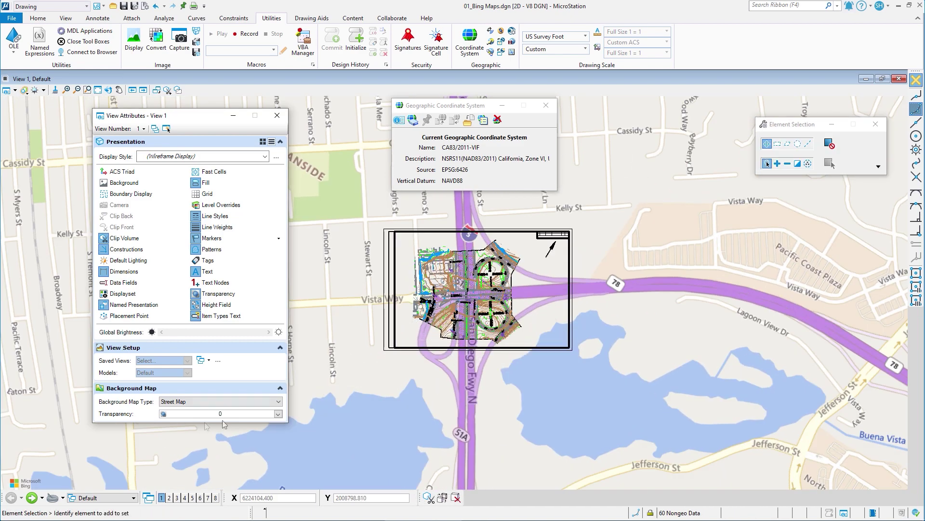
Switch the background map to Hybrid and inspect the aerial imagery around Moreno St.
click(184, 402)
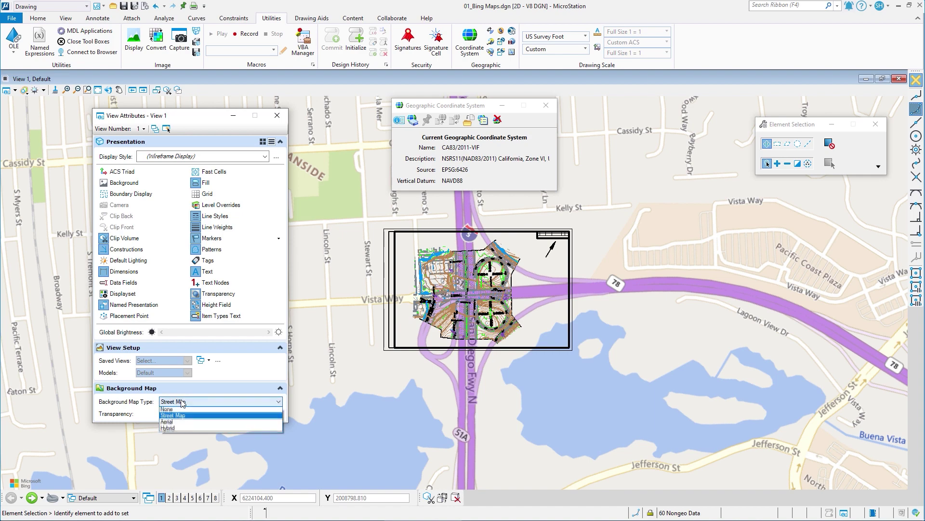
click(169, 428)
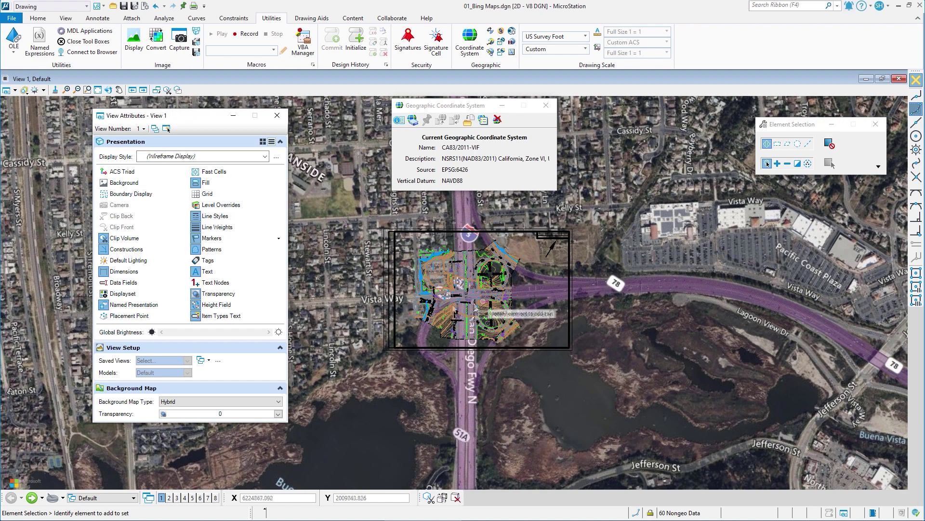
scroll(482, 305, up, 10)
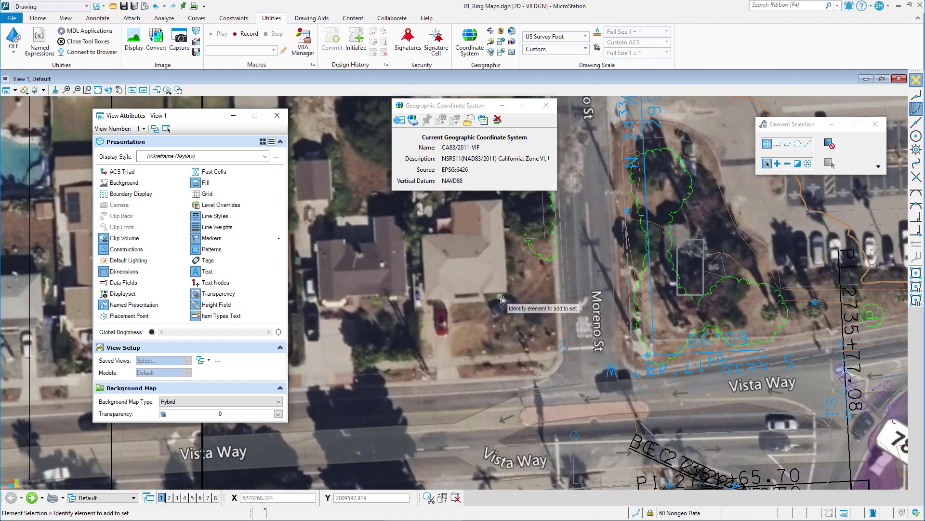
middle_drag(550, 297, 441, 307)
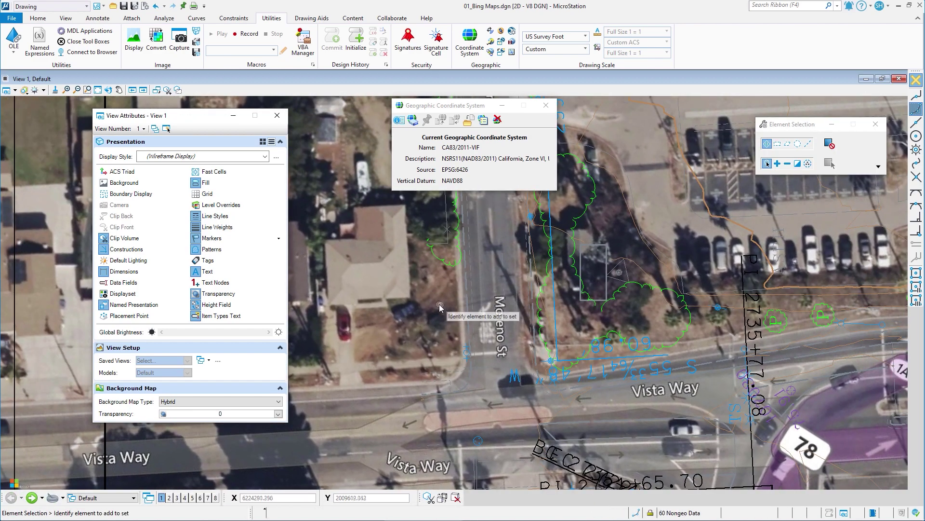
scroll(439, 306, up, 2)
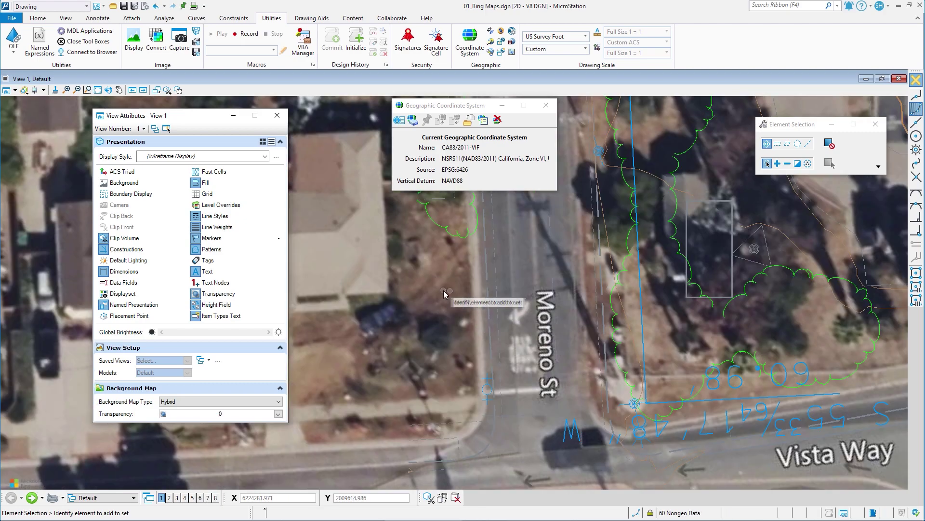
scroll(434, 292, down, 6)
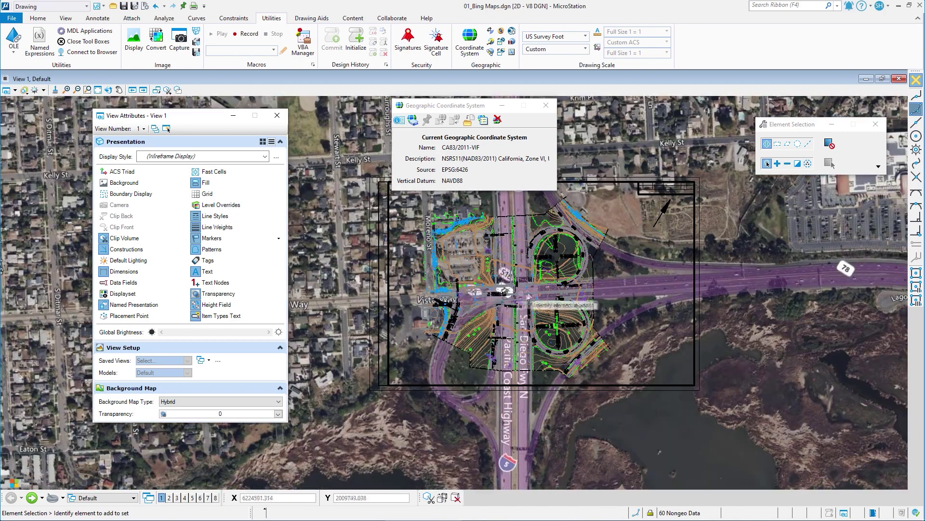
middle_drag(528, 296, 473, 326)
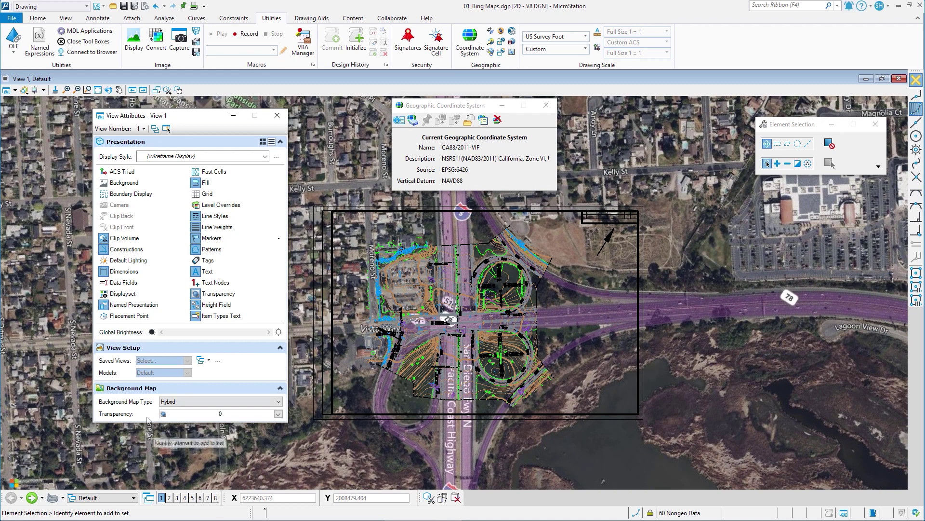
click(207, 401)
Set the background map type to None and close View Attributes.
click(206, 410)
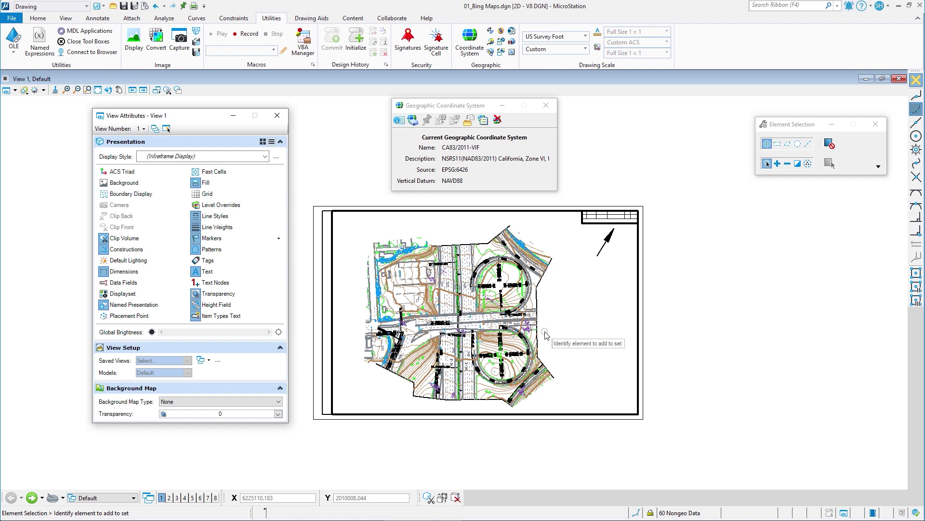
click(279, 118)
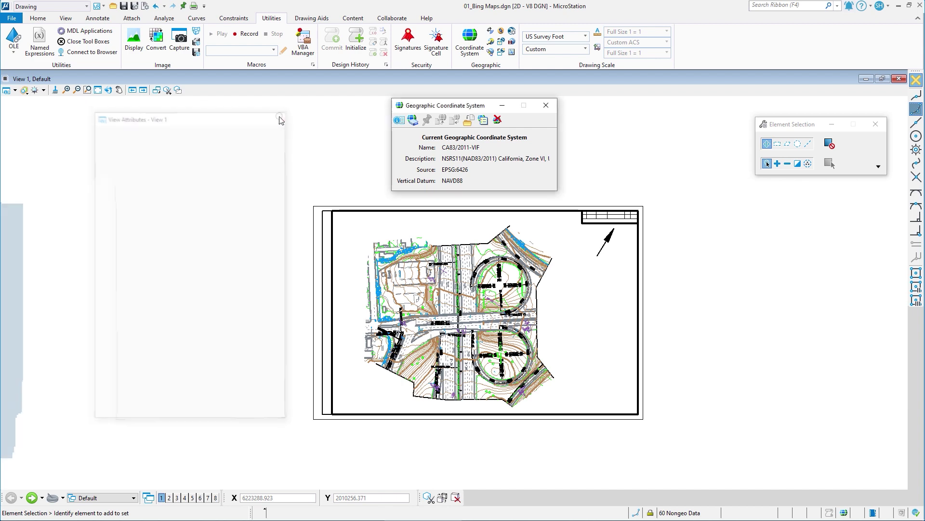
Open Raster Manager, close the coordinate system details, and move Raster Manager toward the view centre.
click(41, 19)
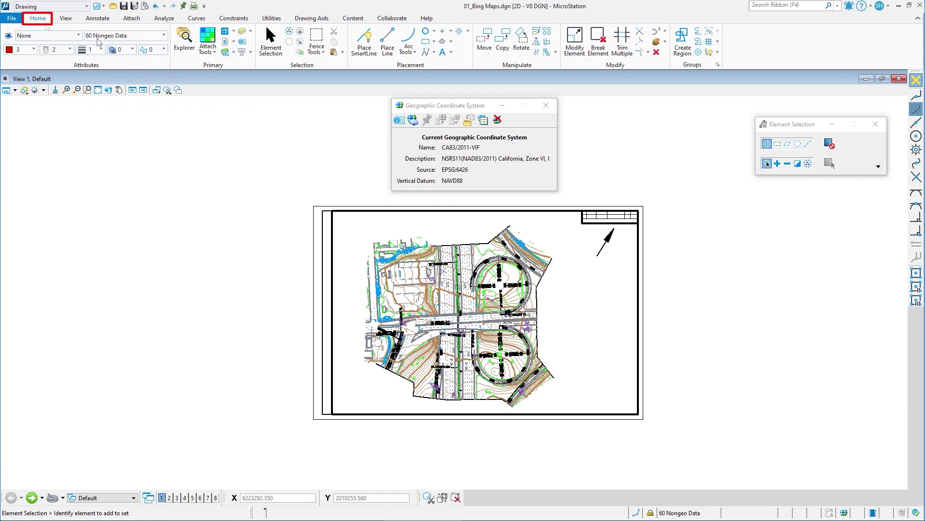
click(208, 46)
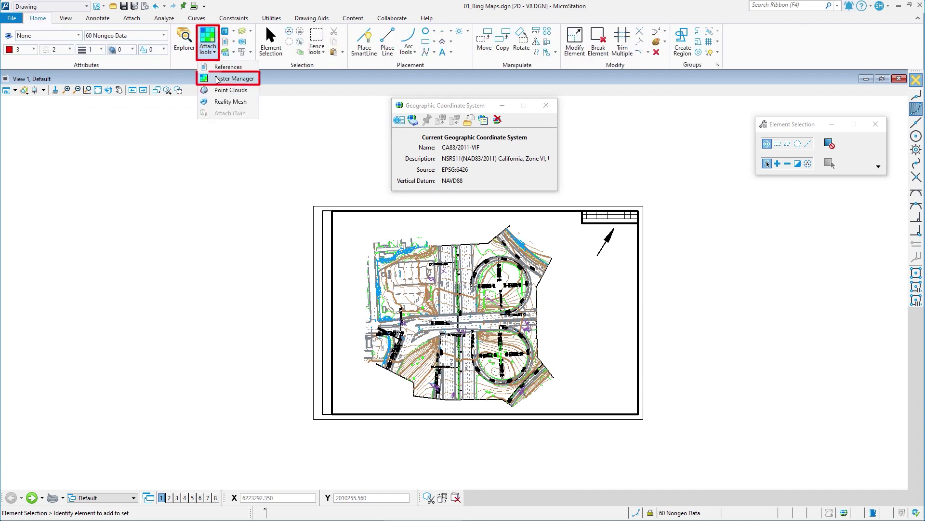
click(217, 79)
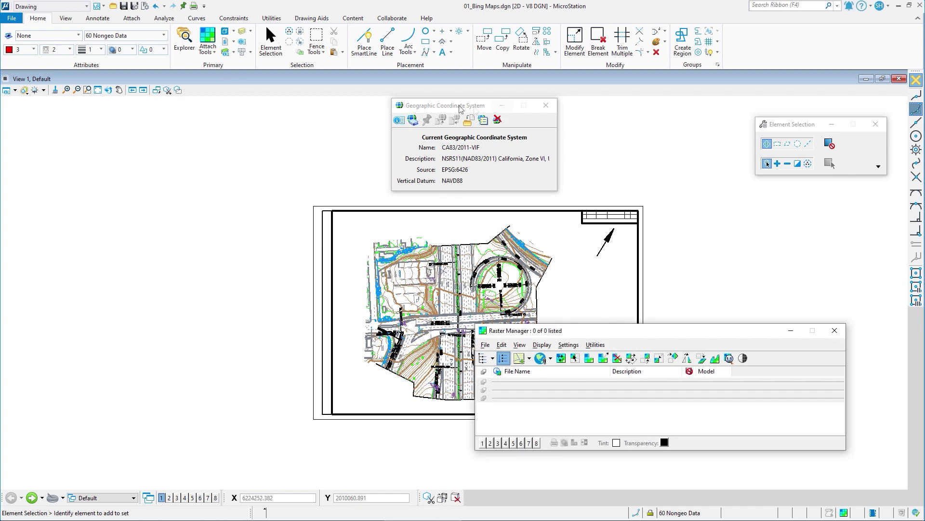
click(546, 105)
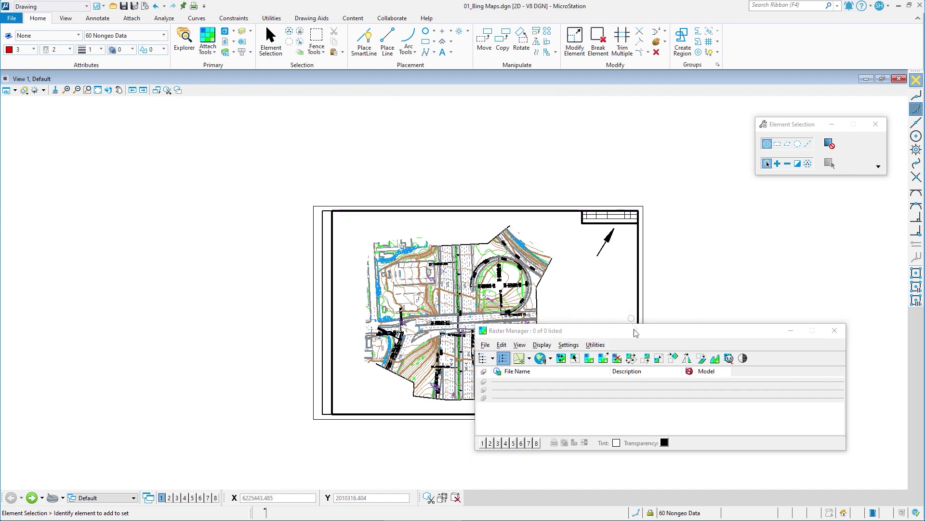
drag(635, 333, 466, 251)
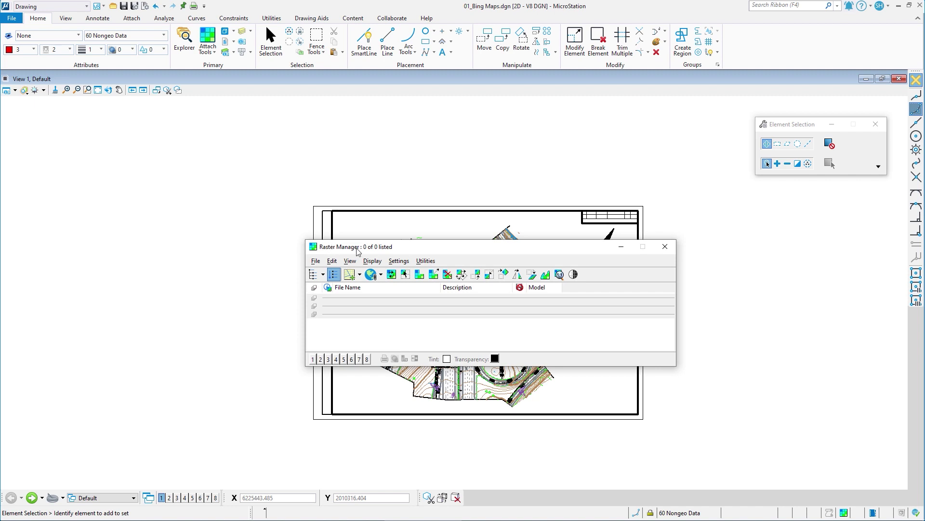
Attach Bing Maps imagery from Raster Manager's File > Attach menu.
click(316, 261)
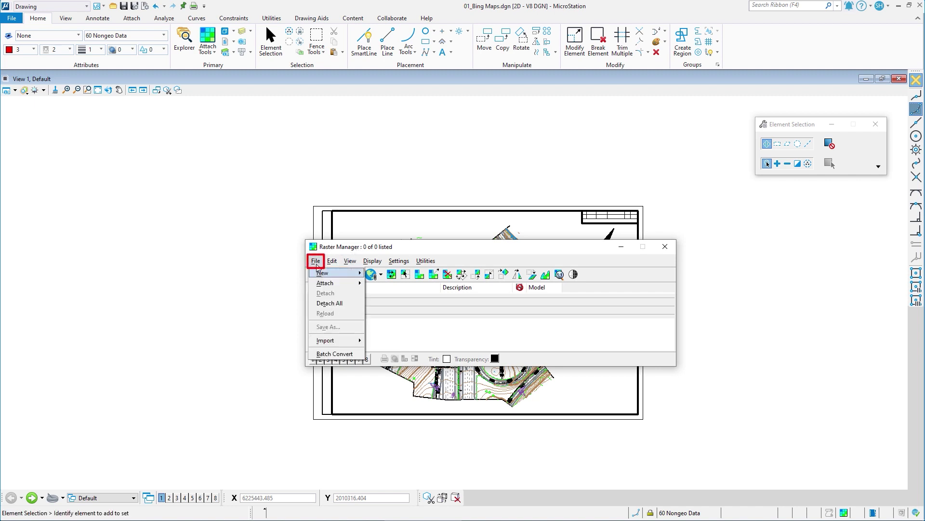
mouse_move(322, 283)
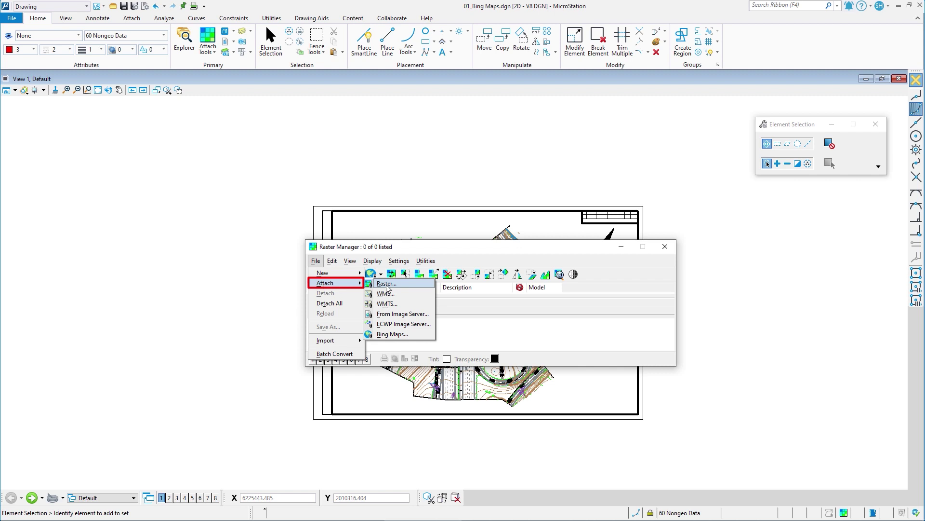
click(392, 334)
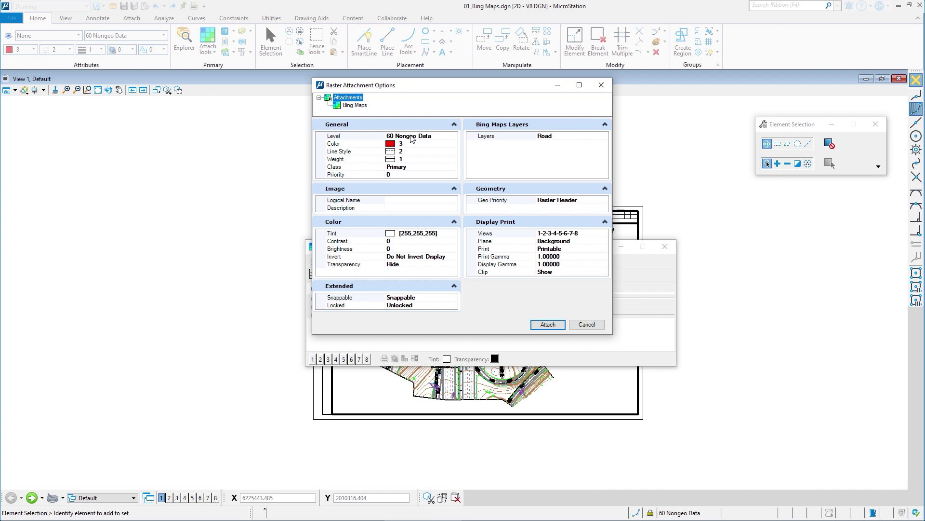
Attach the Bing Maps raster using the Aerial layer instead of Road.
click(561, 136)
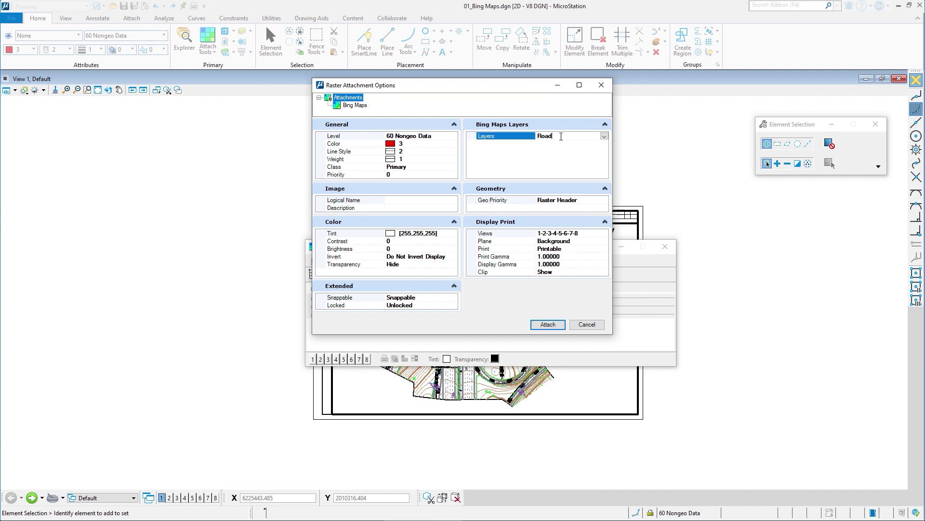
click(604, 136)
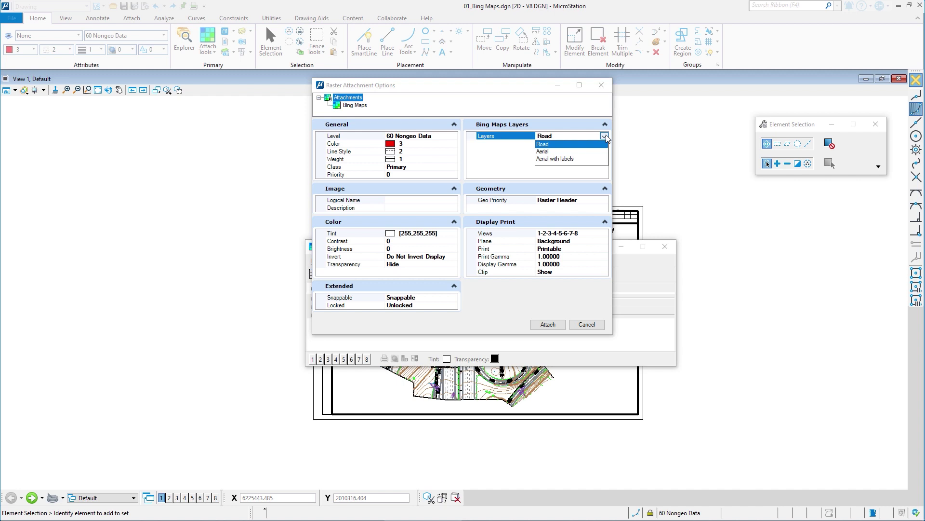
click(549, 151)
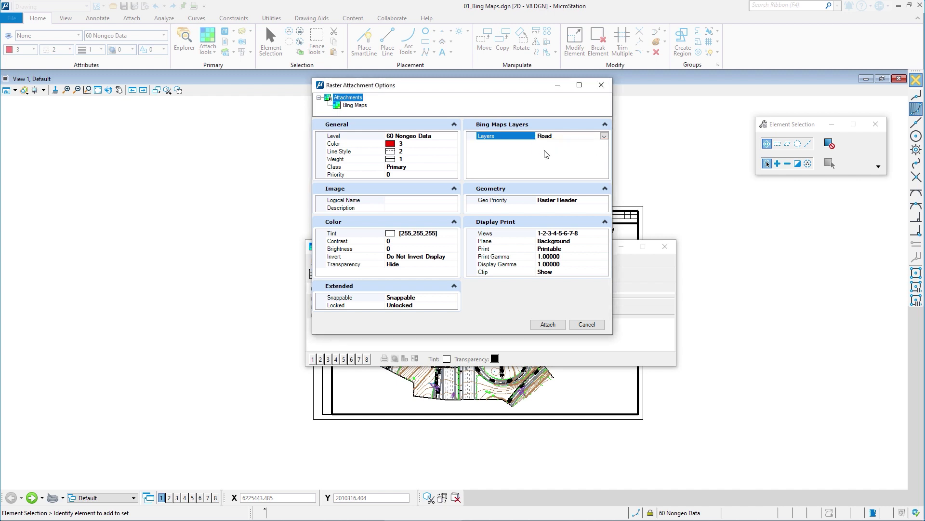
click(547, 325)
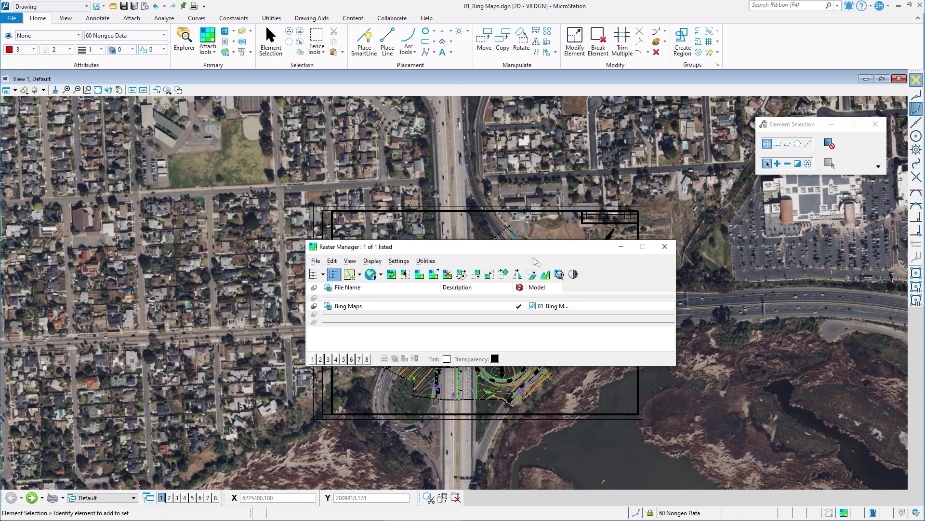
Drag Raster Manager aside so the aerial photo around the interchange is visible.
drag(521, 254, 640, 364)
middle_drag(514, 285, 429, 202)
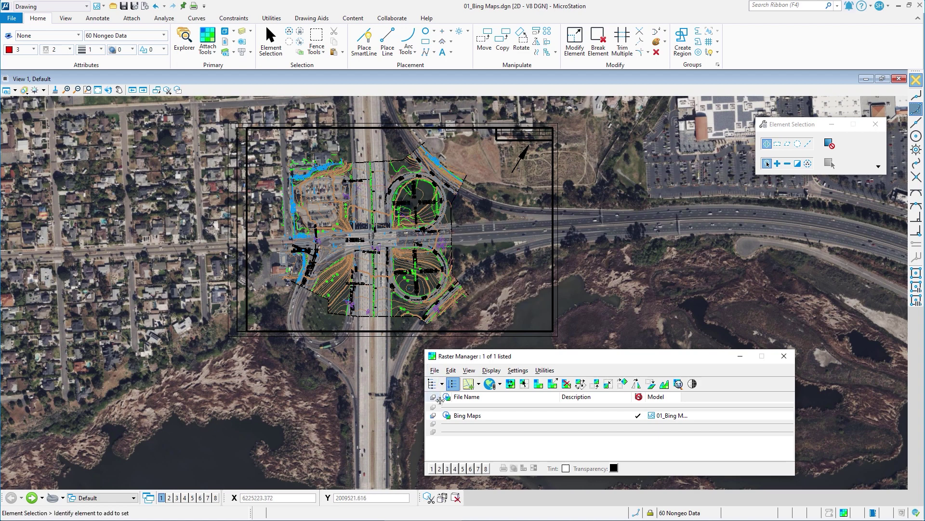
Try Edit > Clip on the Bing Maps raster, then detach it via its context menu.
click(459, 418)
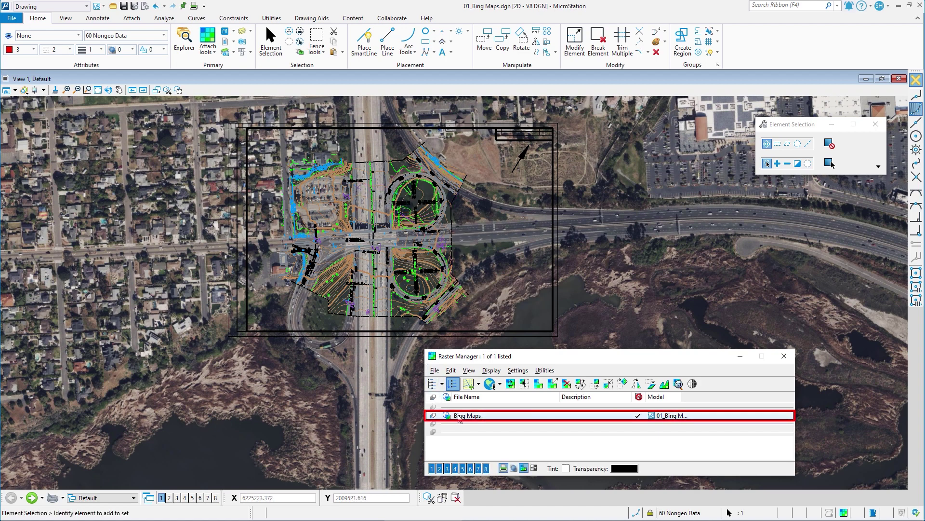
click(451, 371)
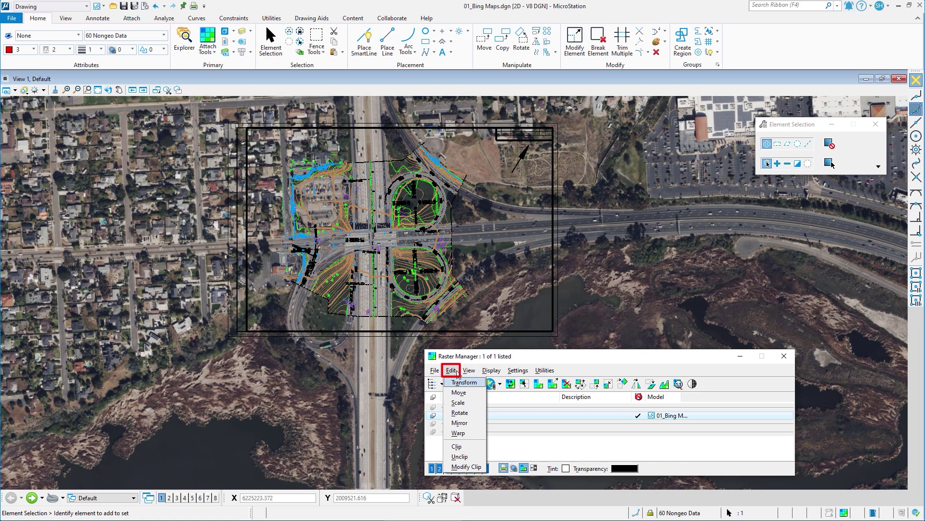
click(459, 448)
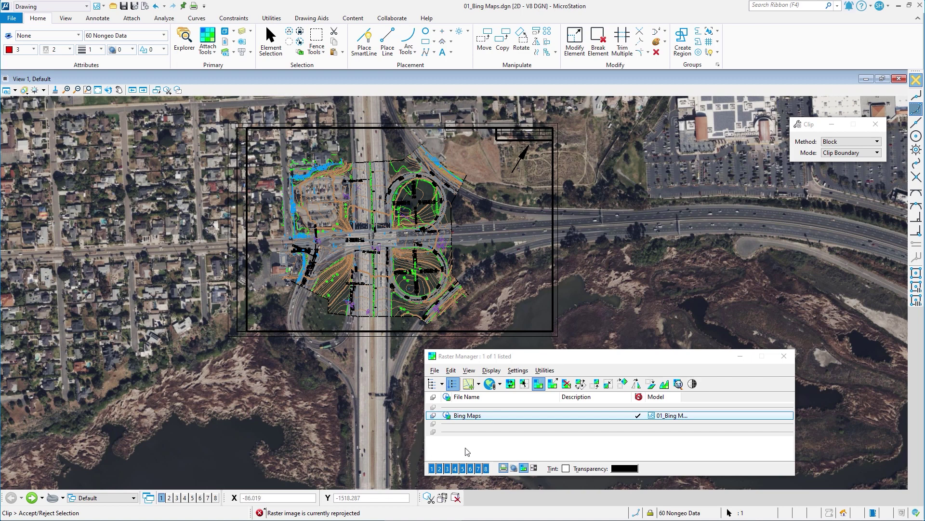
right_click(462, 417)
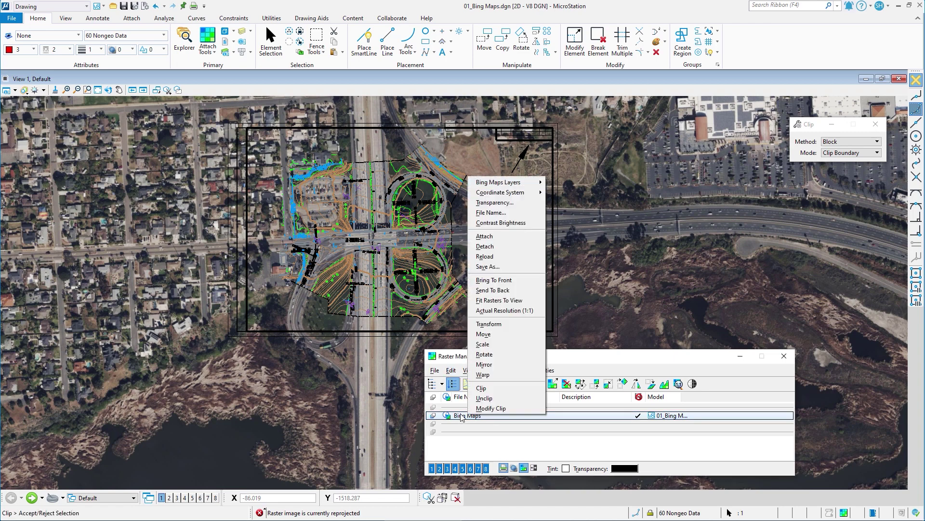
click(484, 246)
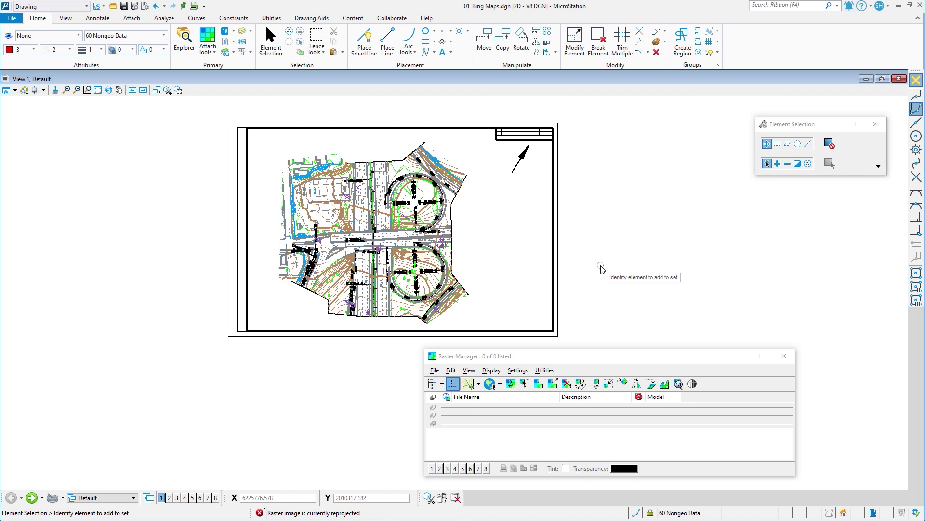
Close Raster Manager and turn on the border_CLIP-FRAME level in Level Display.
click(784, 356)
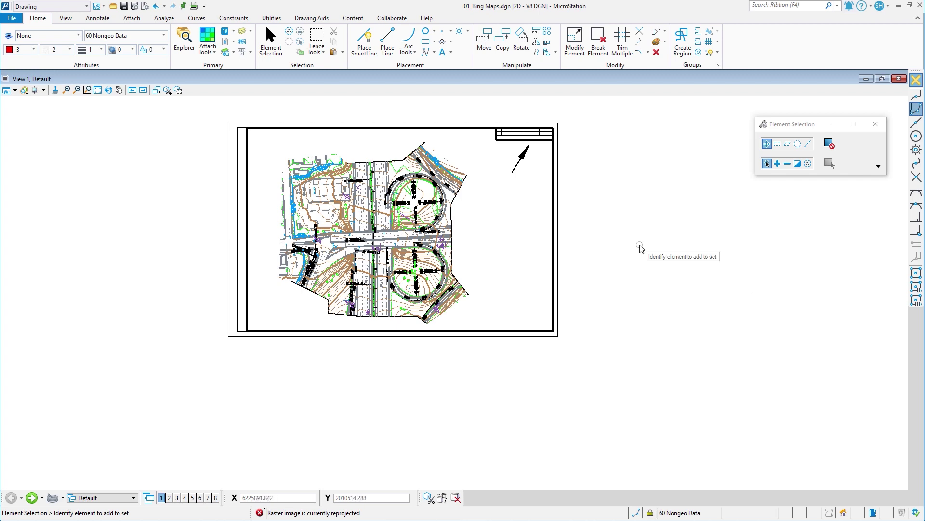
key(ctrl+e)
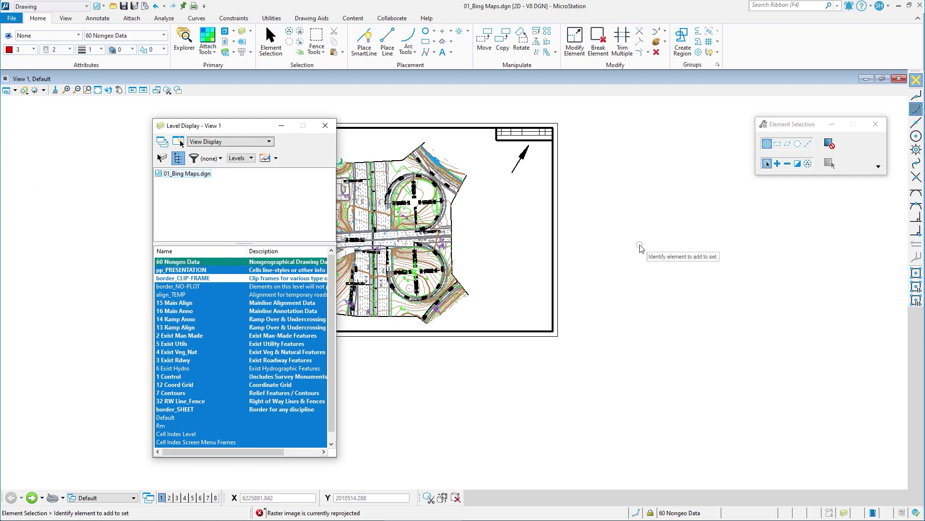
click(183, 278)
click(183, 278)
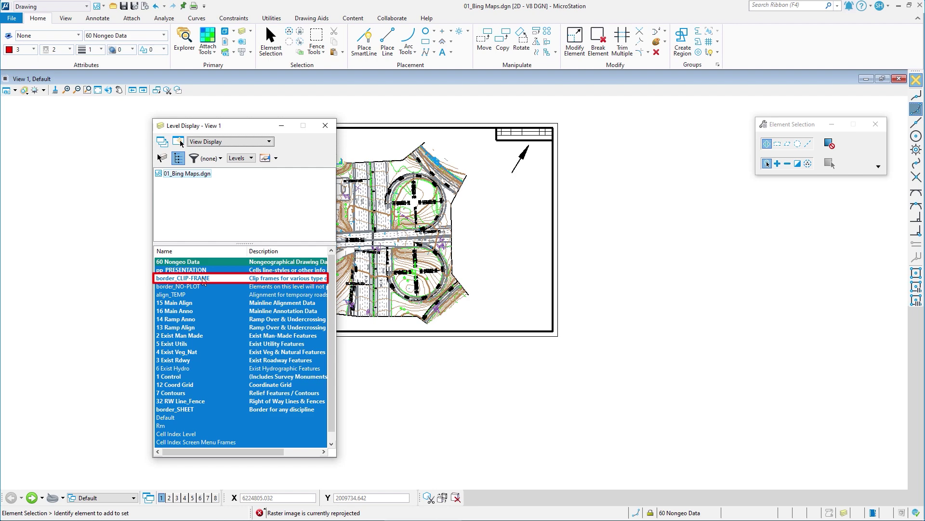
click(325, 126)
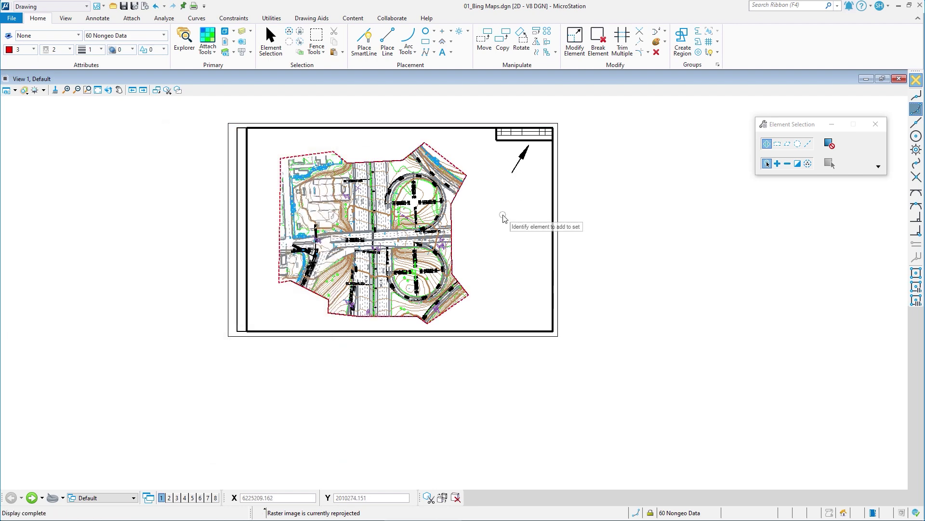
From References, attach 02_File with Raster Attached.dgn as a reference file.
click(226, 43)
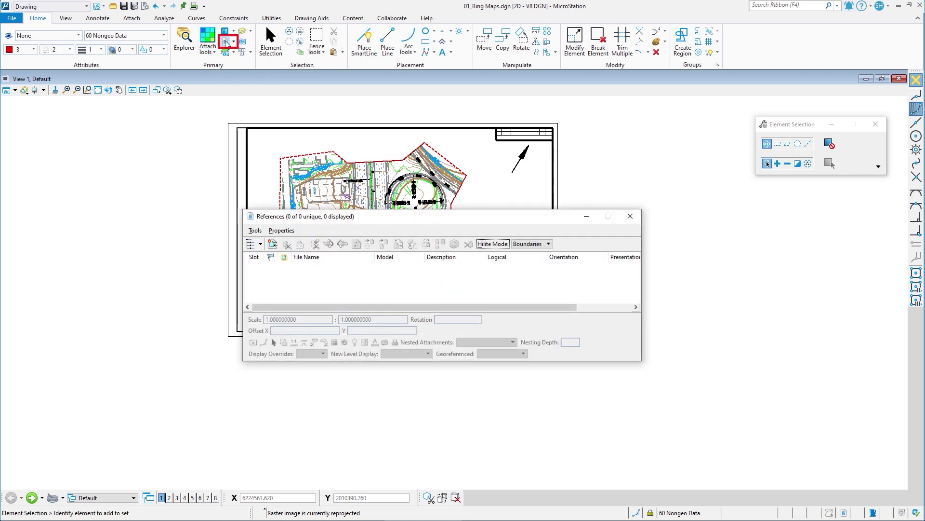
click(273, 244)
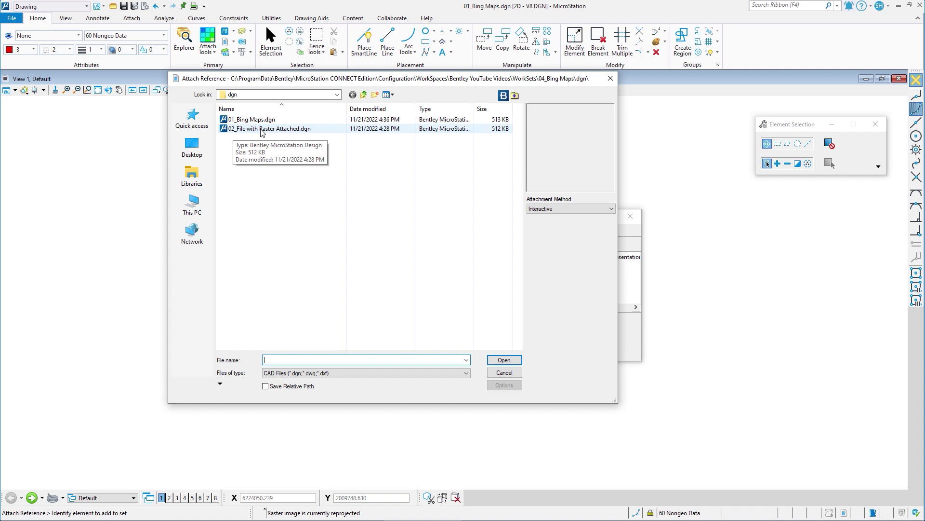
click(262, 129)
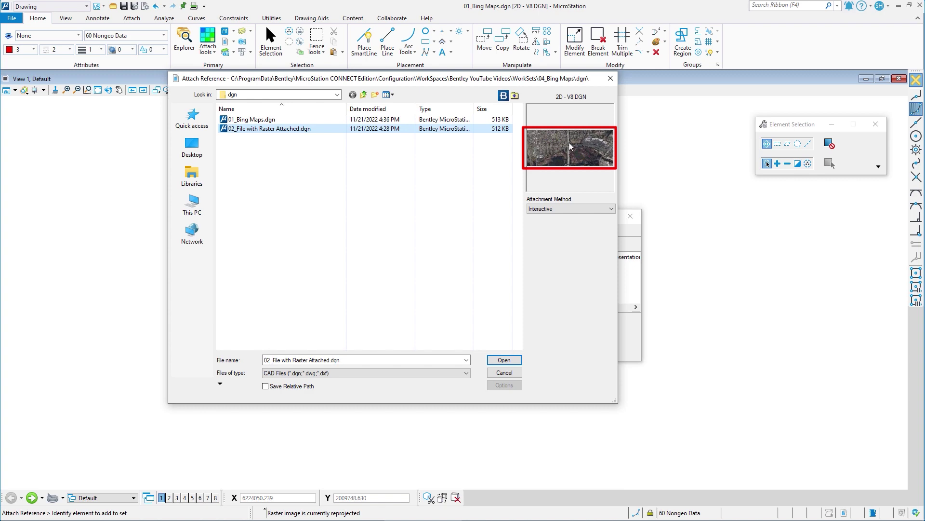
click(504, 360)
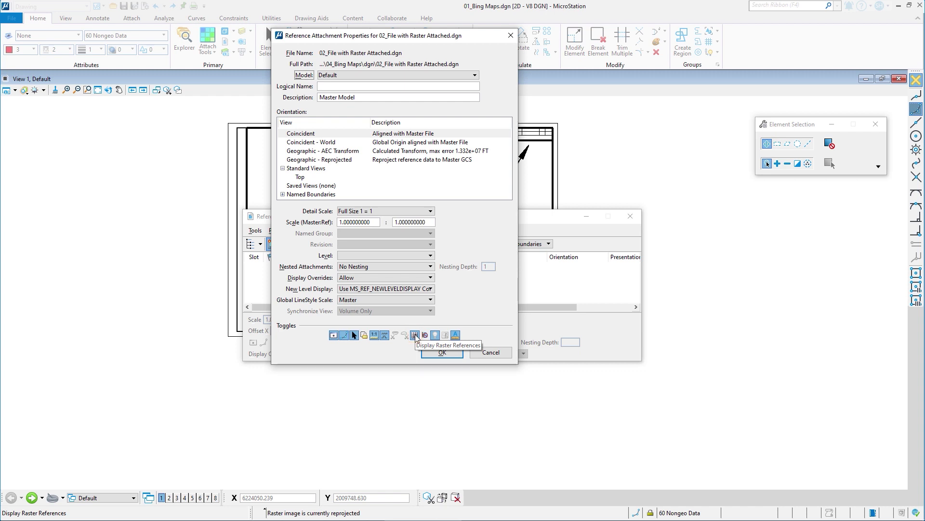
Confirm the Coincident 1:1 attachment and clip the reference to the red dashed border_CLIP-FRAME shape.
click(442, 353)
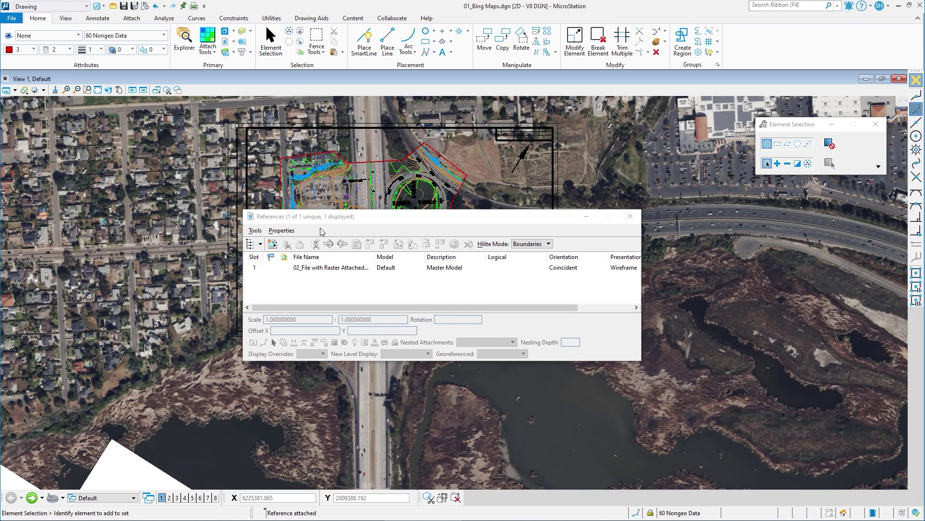
mouse_move(320, 216)
mouse_down()
mouse_move(472, 281)
mouse_move(559, 305)
mouse_up()
click(555, 359)
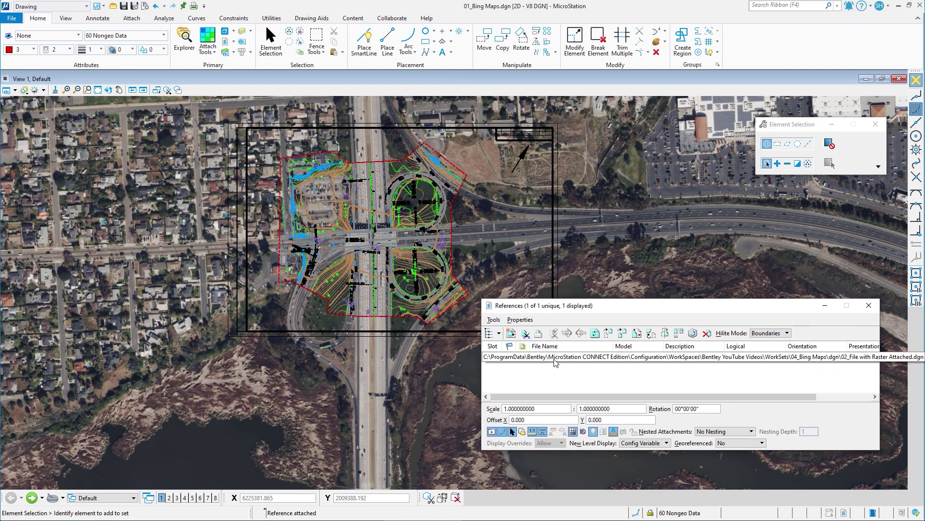
click(526, 333)
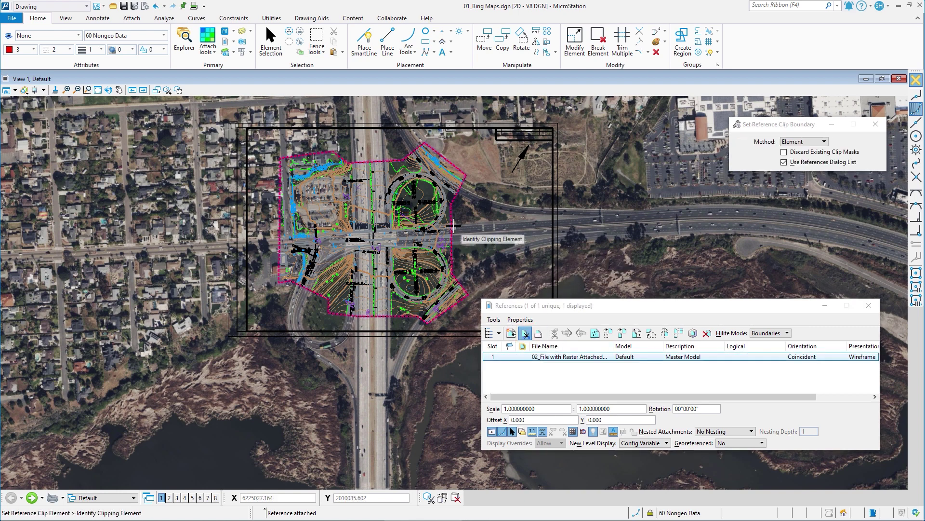
click(458, 159)
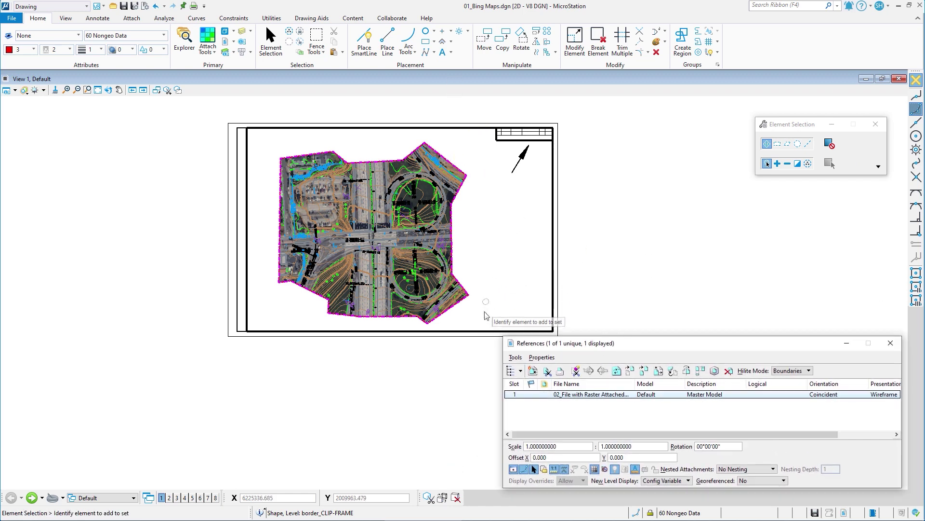
click(380, 399)
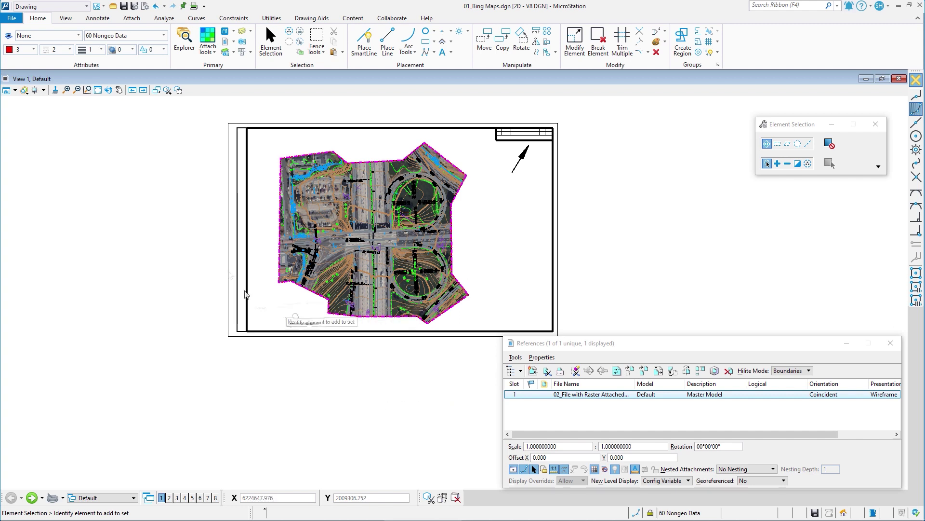